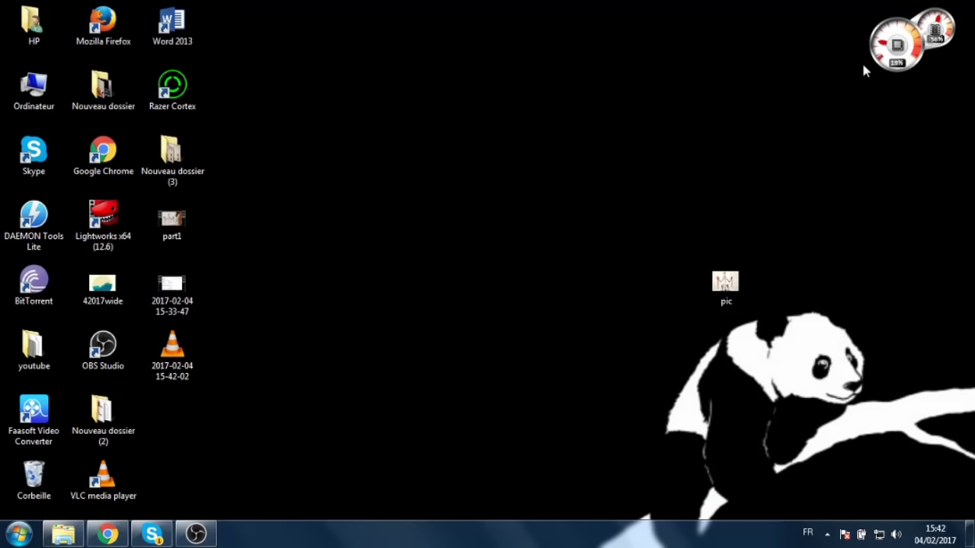
- Search Google for 'society6' and open the Society6.com homepage
mouse_move(736, 290)
mouse_down()
mouse_move(719, 242)
mouse_move(733, 288)
mouse_up()
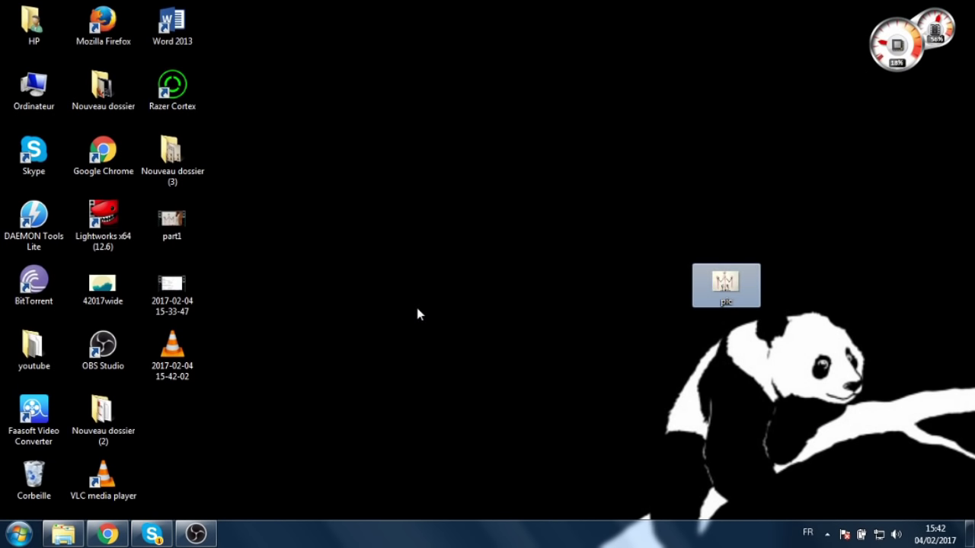
click(125, 534)
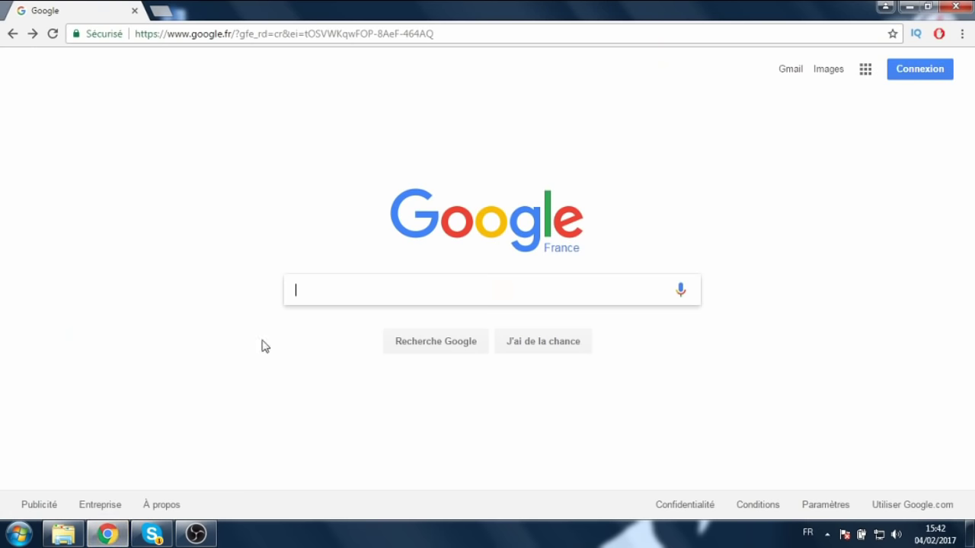
text(society6)
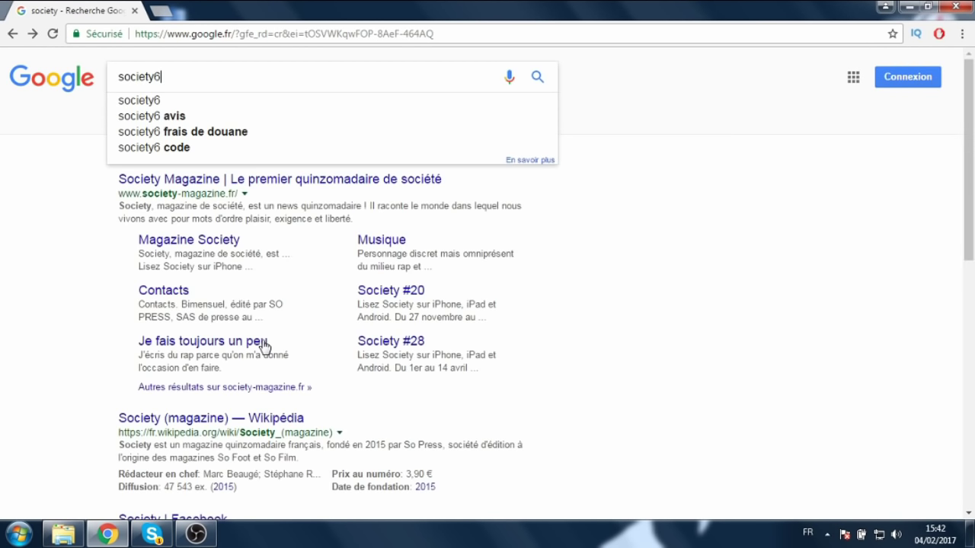
key(Return)
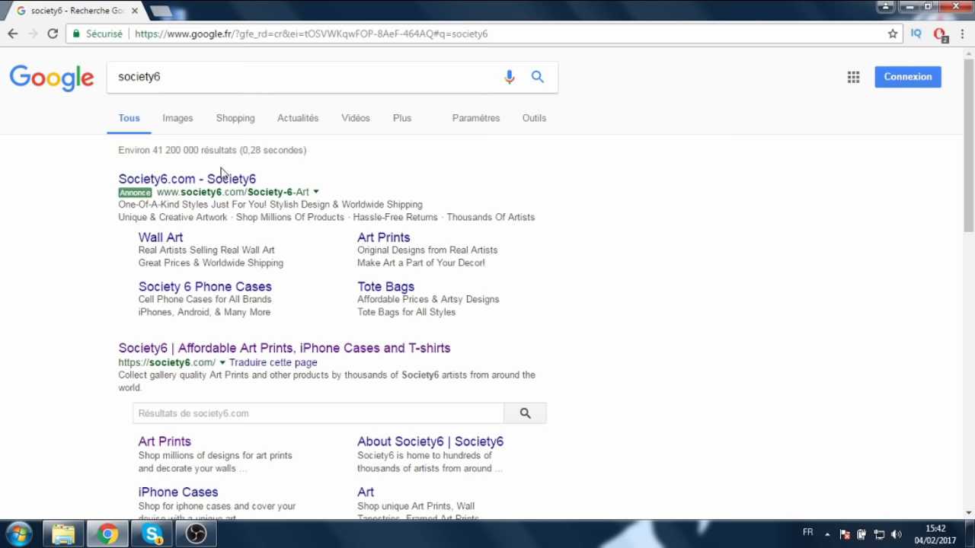
click(215, 191)
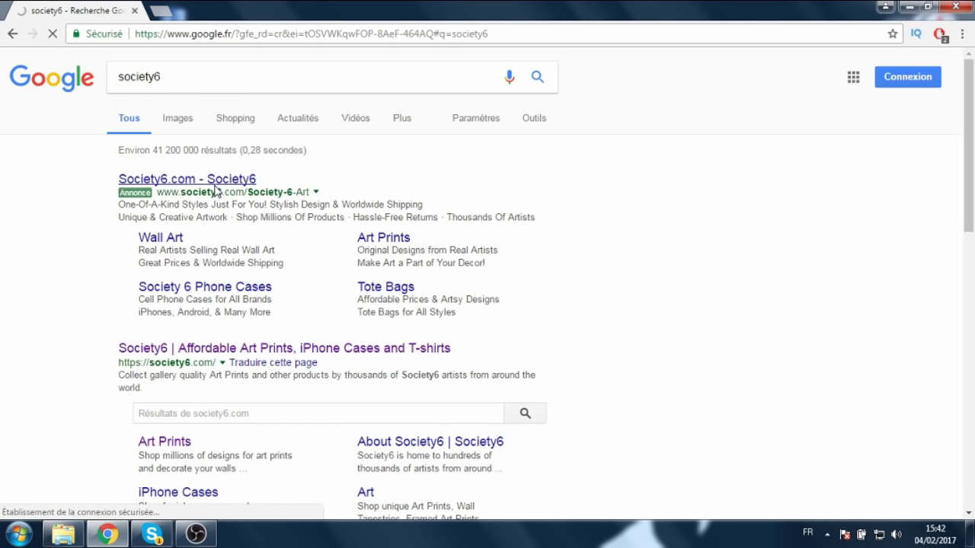
scroll(613, 256, down, 5)
scroll(613, 257, up, 5)
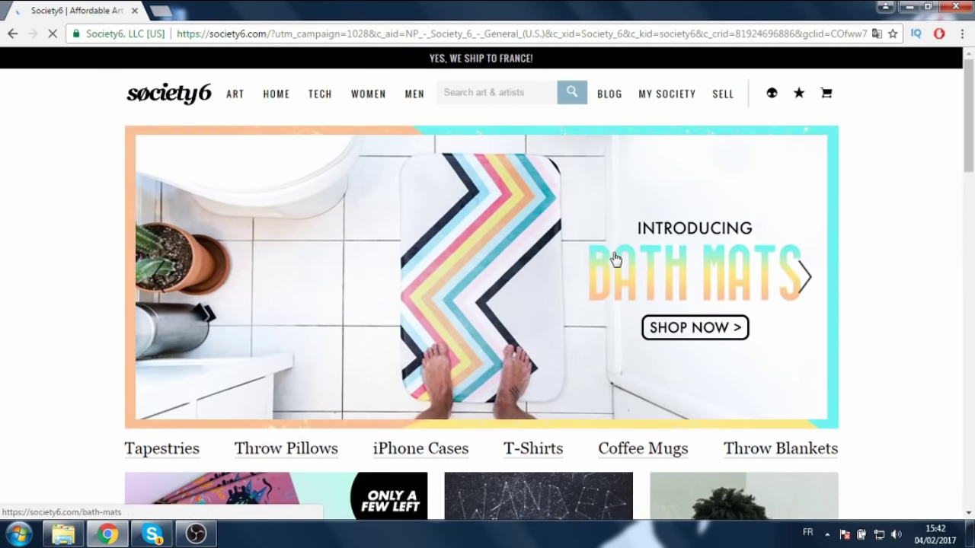
- Browse your own shop page's product tiles, then go to the artwork upload page
click(773, 97)
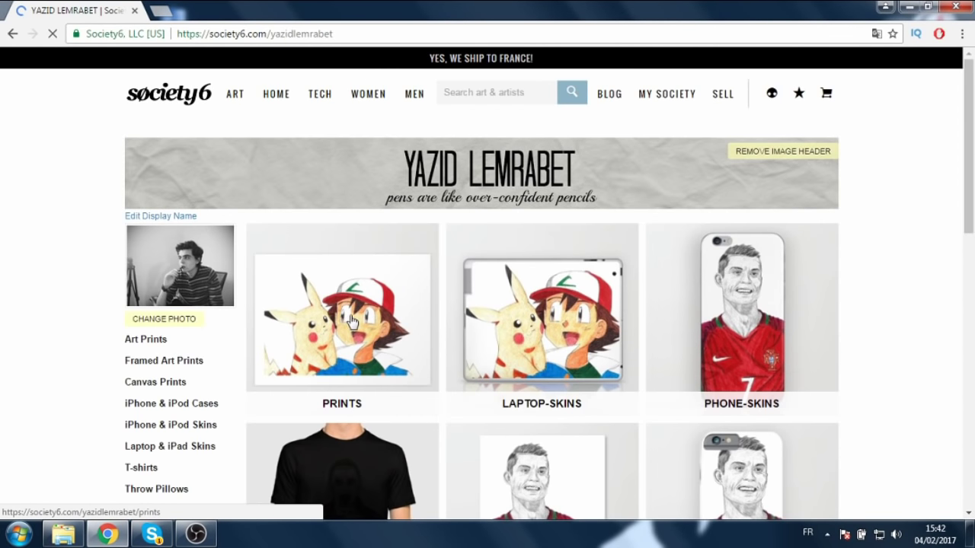
scroll(514, 298, down, 4)
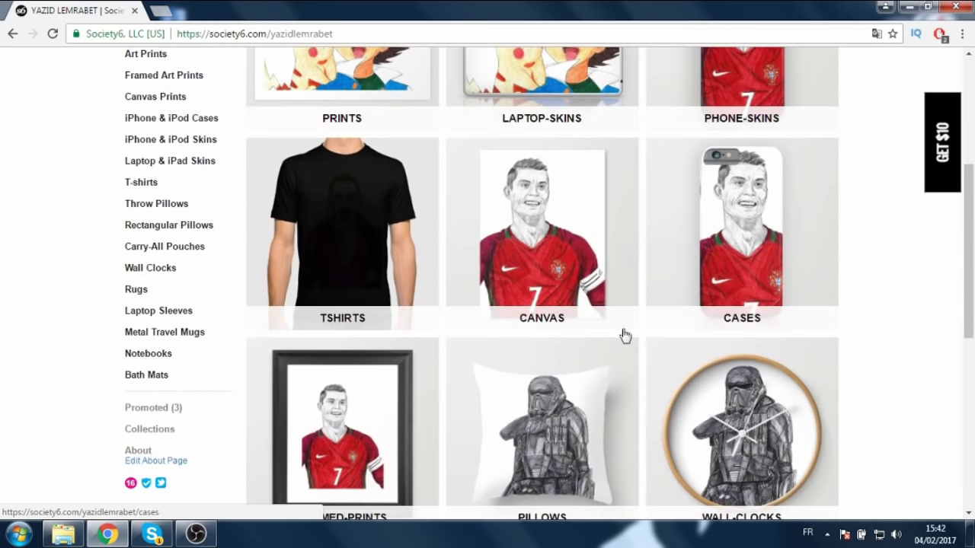
scroll(535, 361, down, 3)
scroll(459, 365, up, 7)
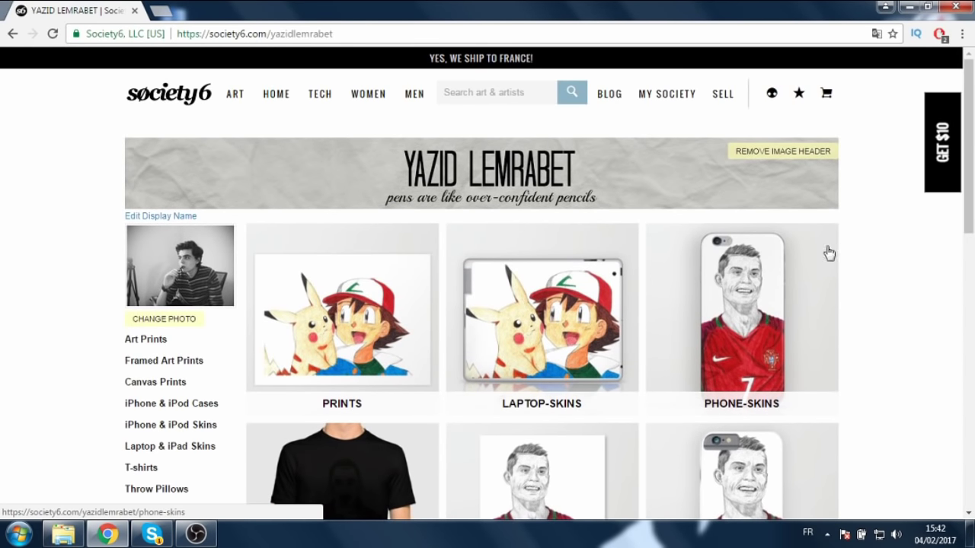
click(722, 99)
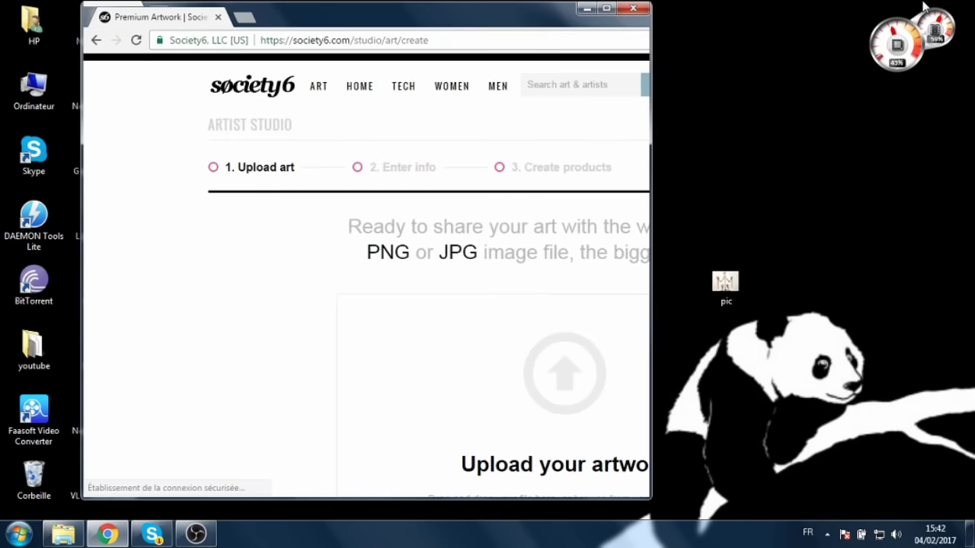
- Drag the desktop 'pic' image into the Society6 upload box as new artwork
click(928, 6)
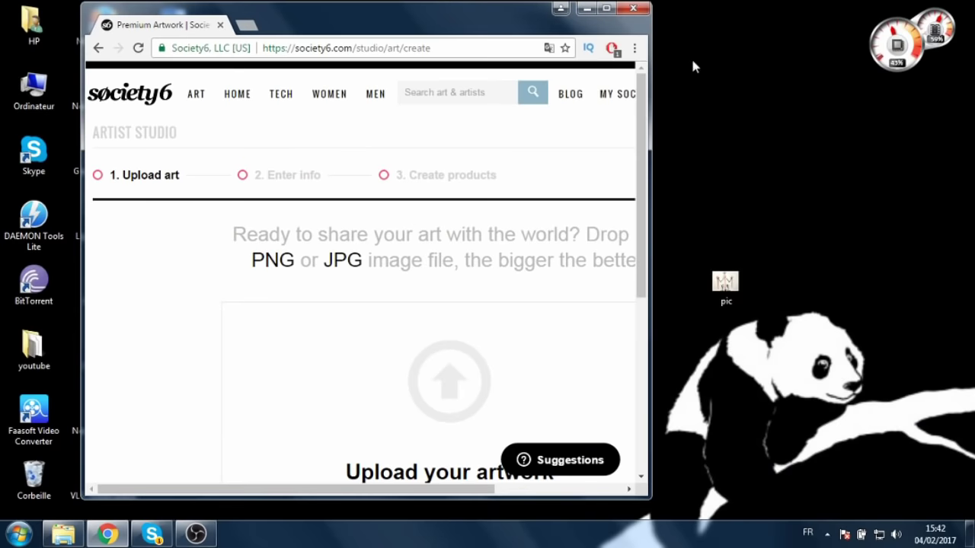
drag(648, 166, 682, 168)
drag(432, 496, 431, 505)
drag(737, 282, 511, 372)
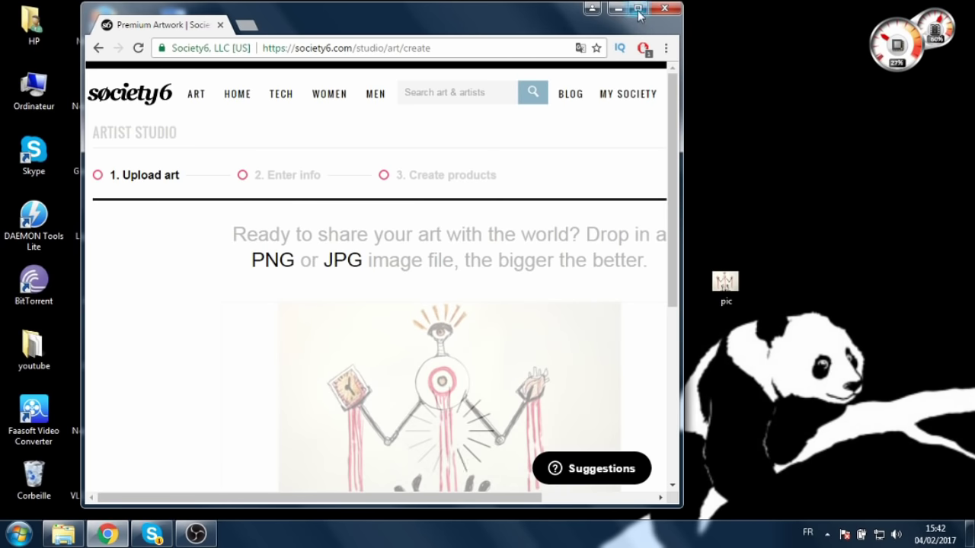
click(638, 9)
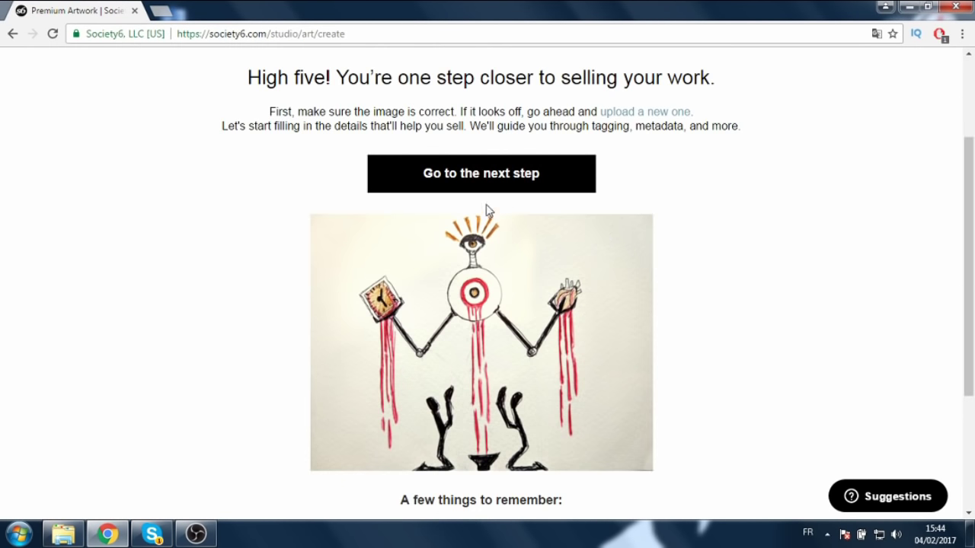
- Continue to the Enter info form and scroll through its empty details fields
click(514, 167)
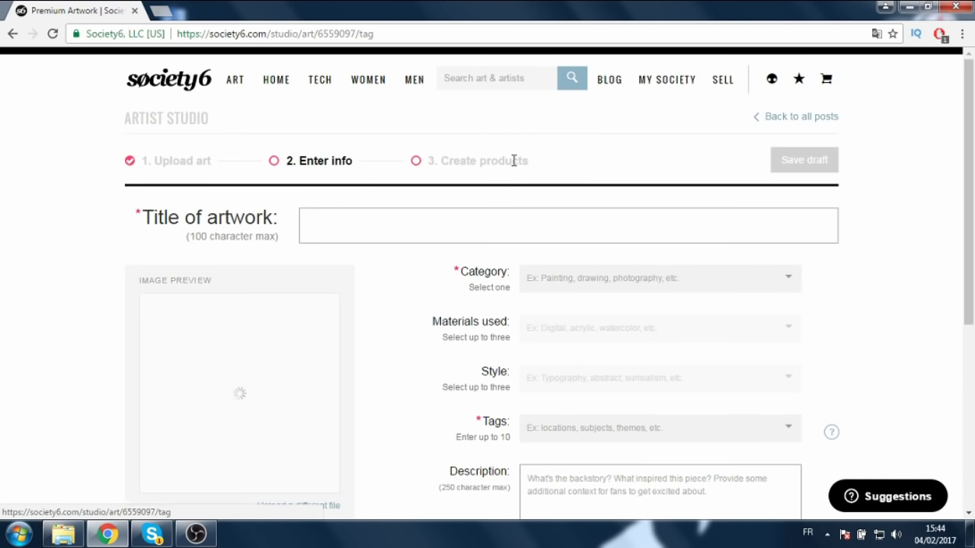
scroll(402, 169, down, 1)
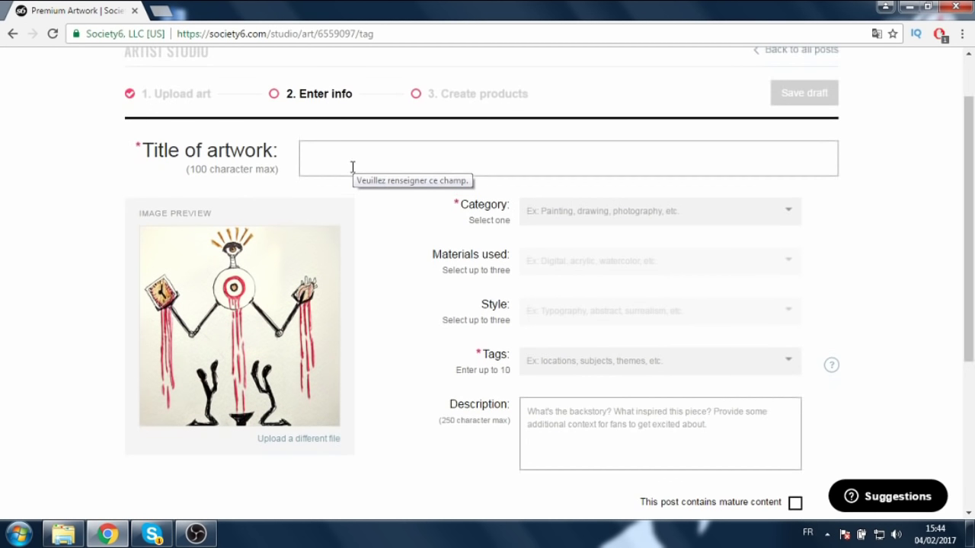
scroll(262, 300, up, 1)
scroll(285, 293, down, 2)
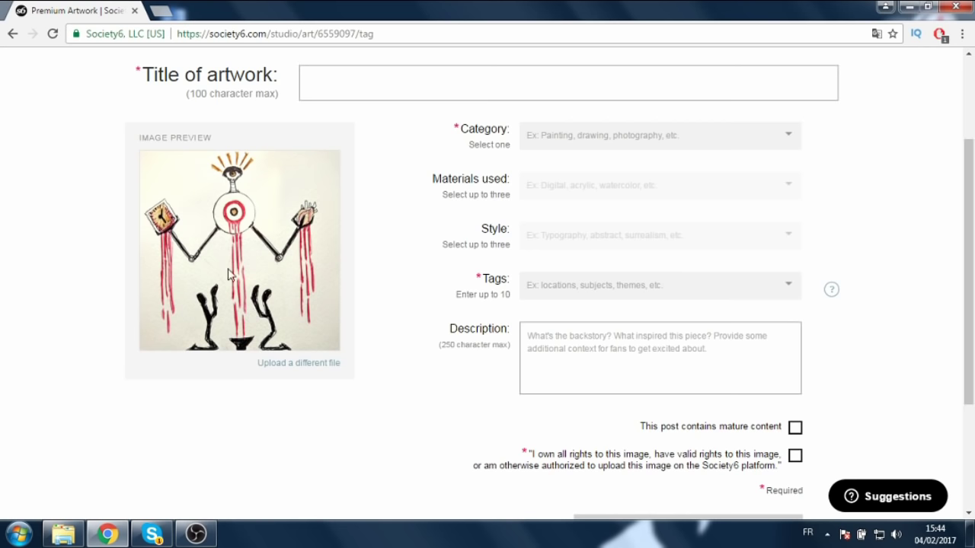
scroll(242, 272, up, 1)
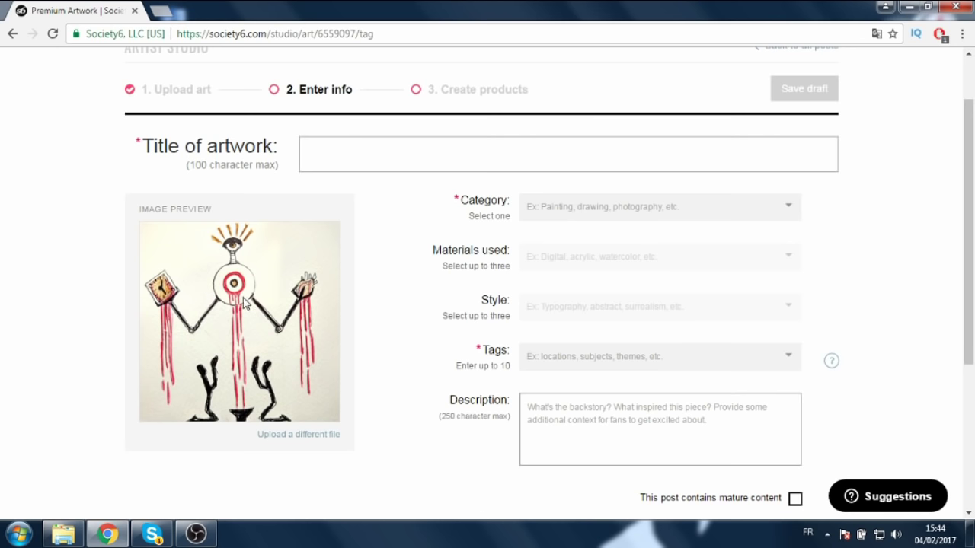
- Title the artwork 'time and life'
click(364, 161)
text(tim)
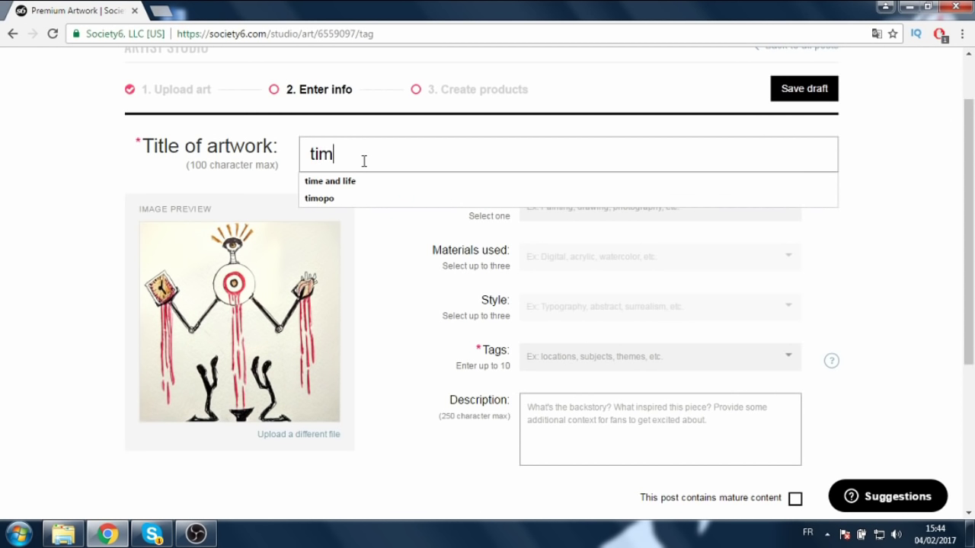
text(e and life)
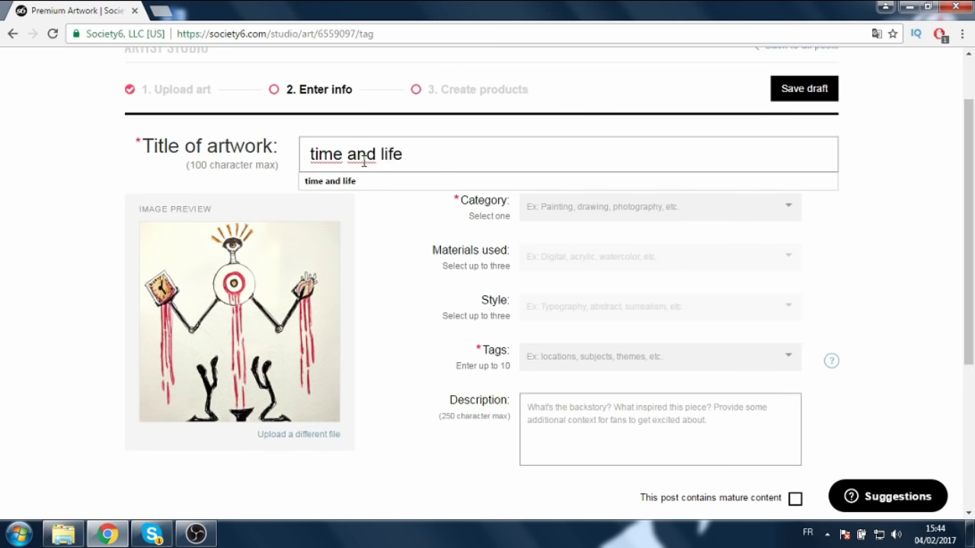
click(366, 180)
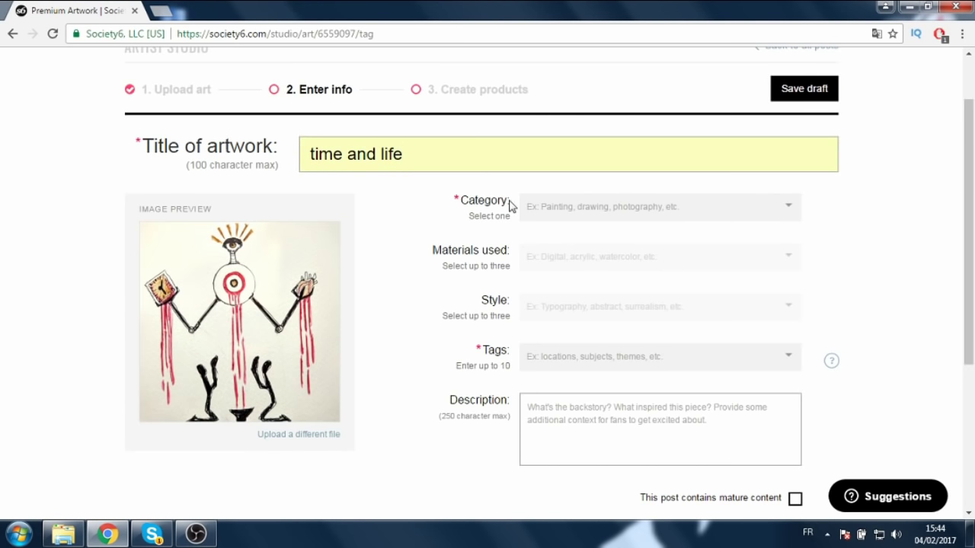
- Set the category to Drawing and the material used to ink/pen
click(672, 210)
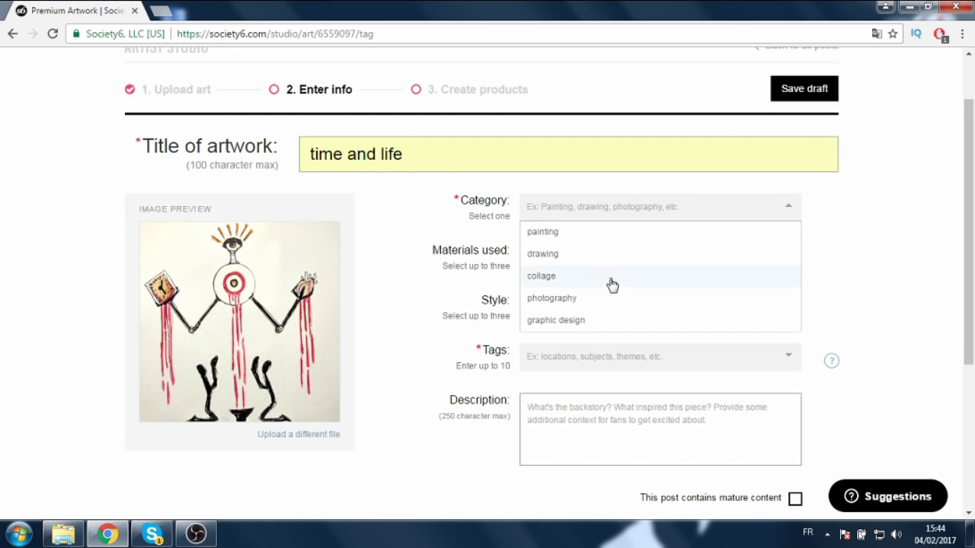
click(597, 258)
click(562, 263)
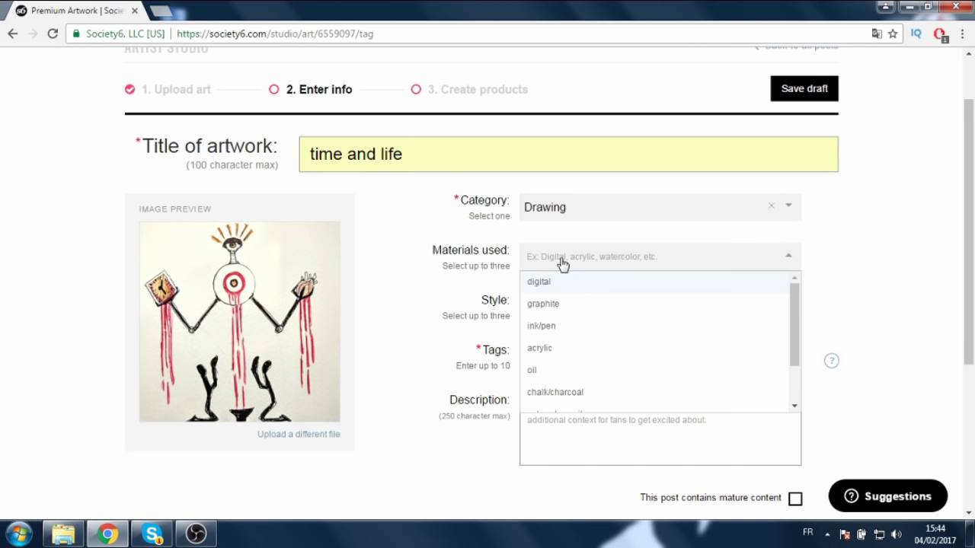
click(572, 327)
click(426, 297)
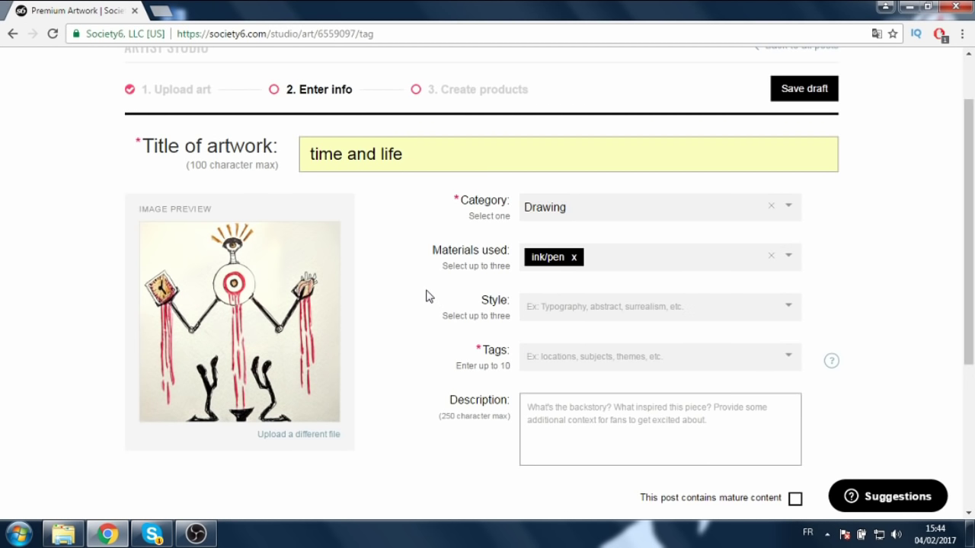
- Add abstract, surrealism and expressionism as the artwork's styles
click(583, 320)
scroll(583, 387, down, 2)
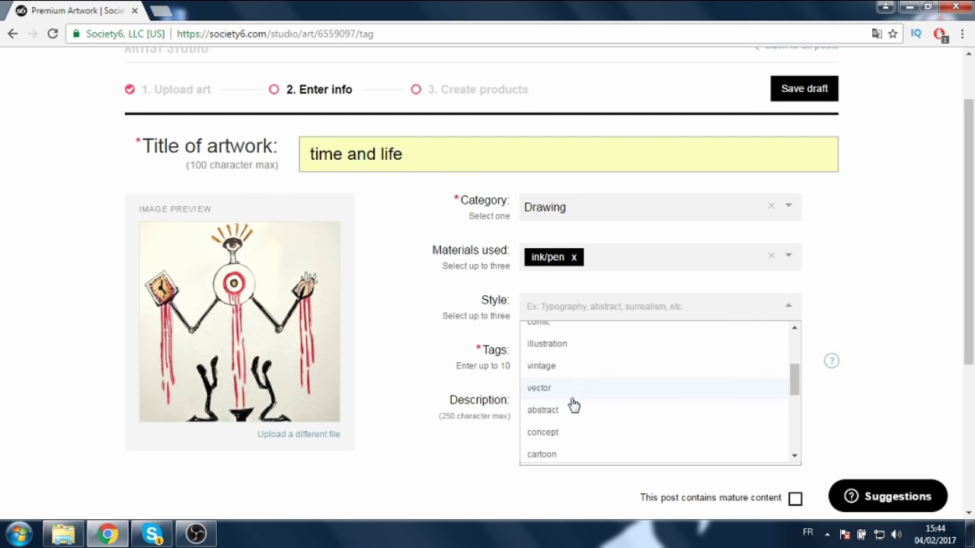
click(572, 409)
scroll(575, 409, down, 3)
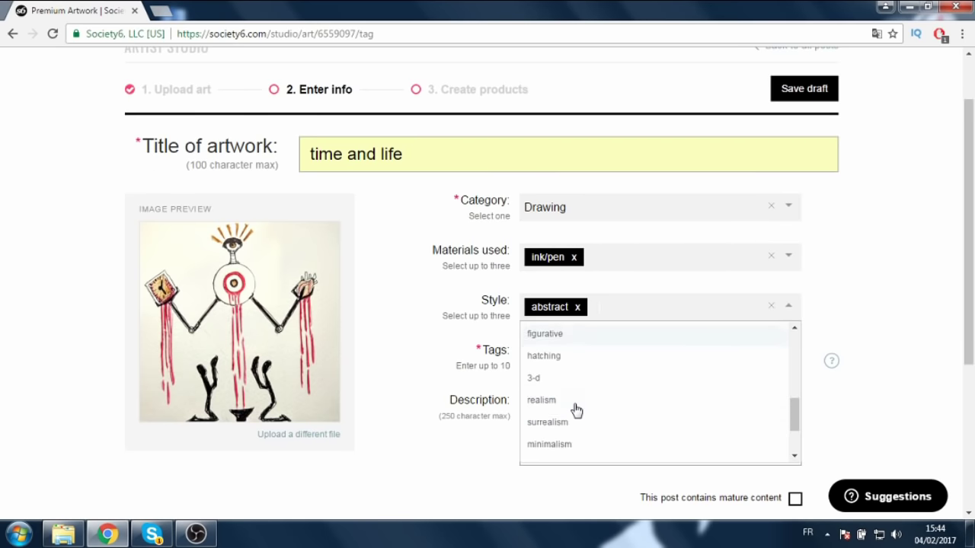
scroll(576, 411, down, 2)
click(575, 352)
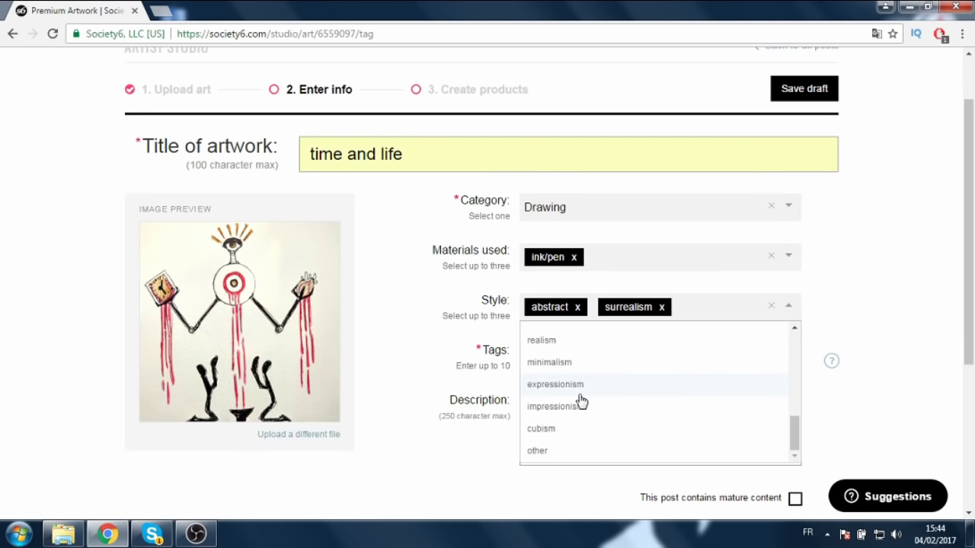
click(583, 386)
click(550, 371)
- Tag the artwork 'art' and 'expensive art'
text(a)
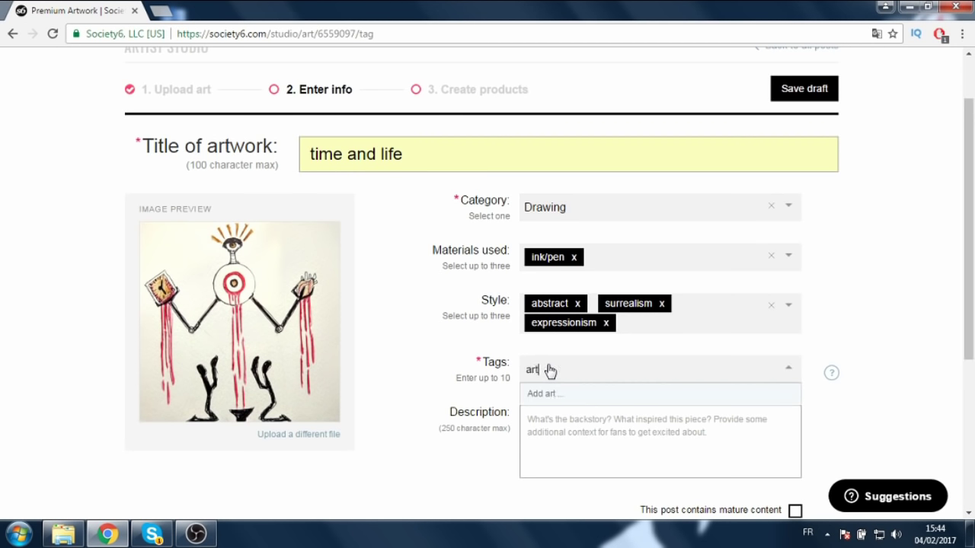
text(rt)
key(Return)
text(abstract)
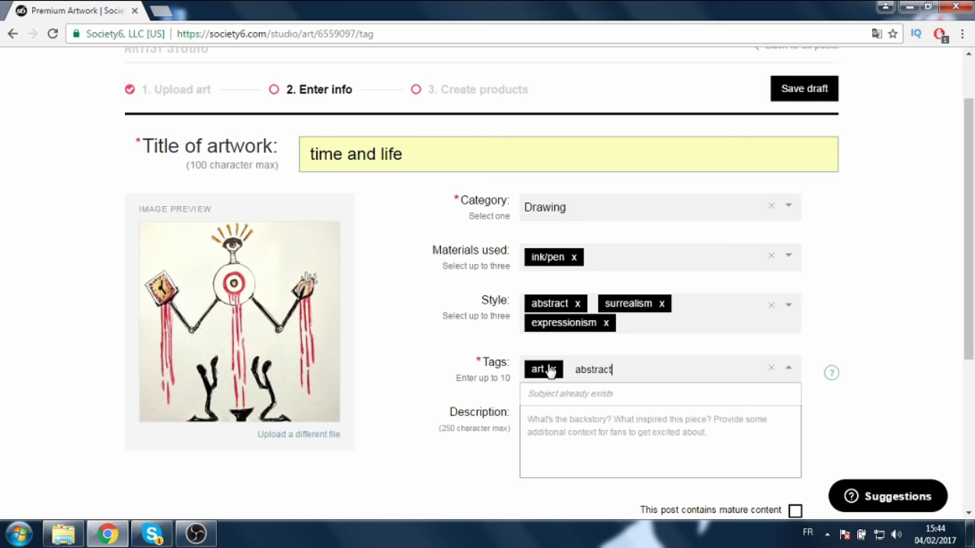
key(BackSpace)
key(BackSpace)
key(BackSpace)
key(BackSpace)
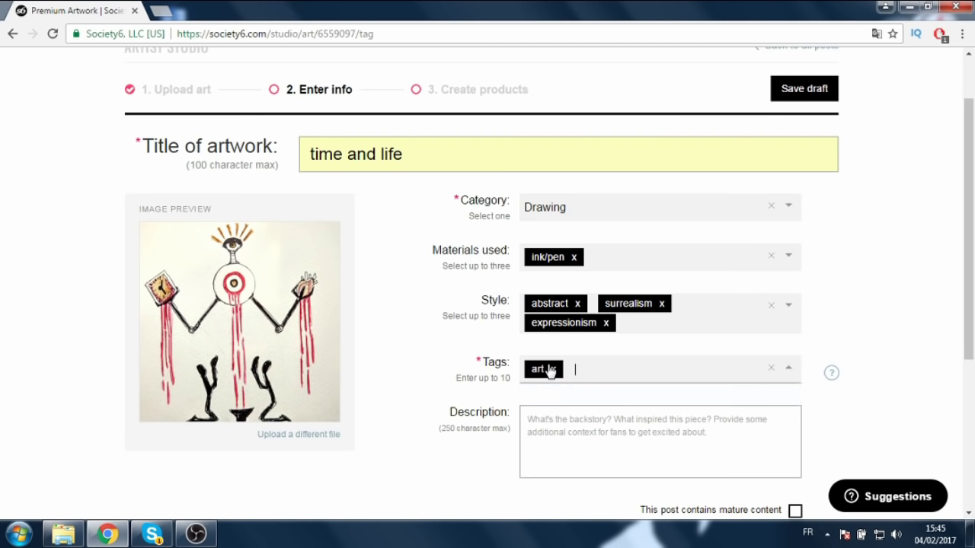
text(expensive art)
key(Return)
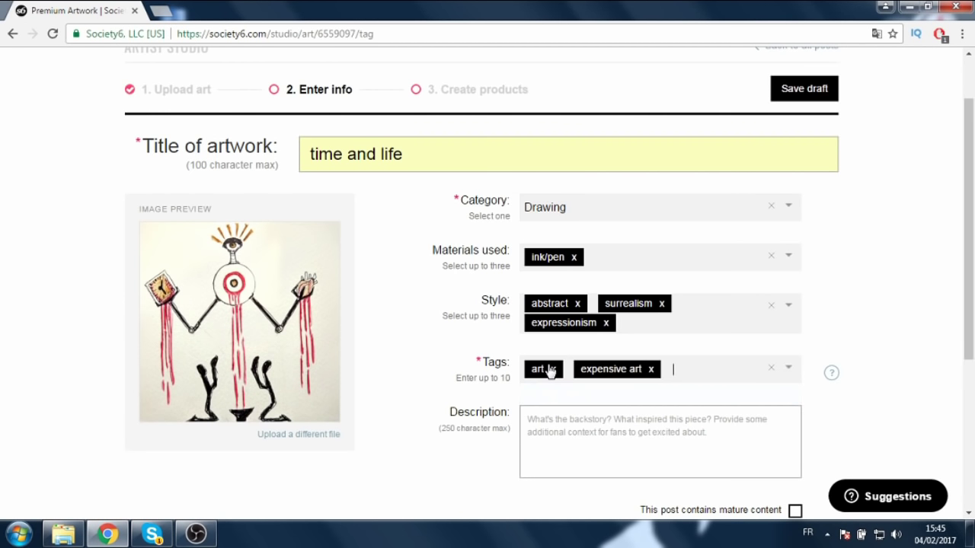
text(abstract)
key(BackSpace)
key(BackSpace)
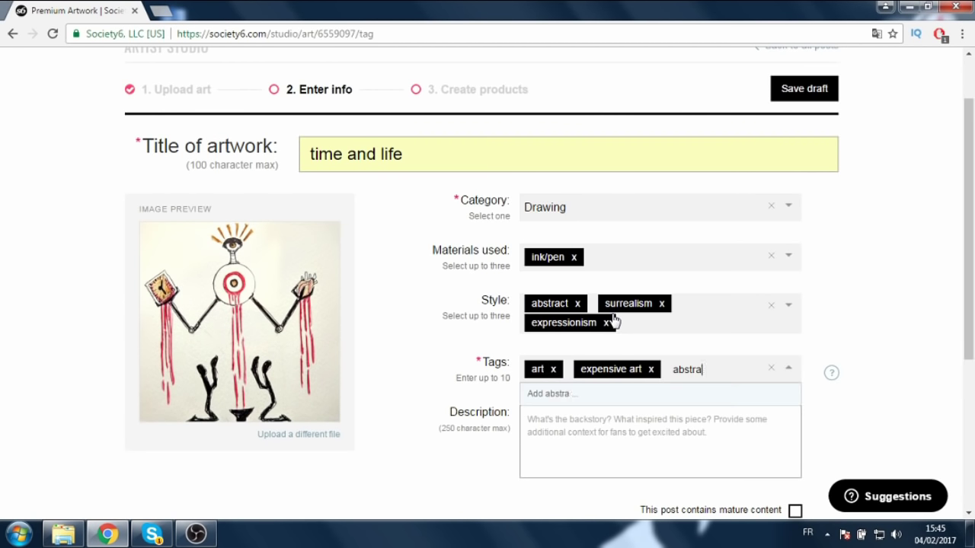
key(BackSpace)
key(BackSpace)
key(BackSpace)
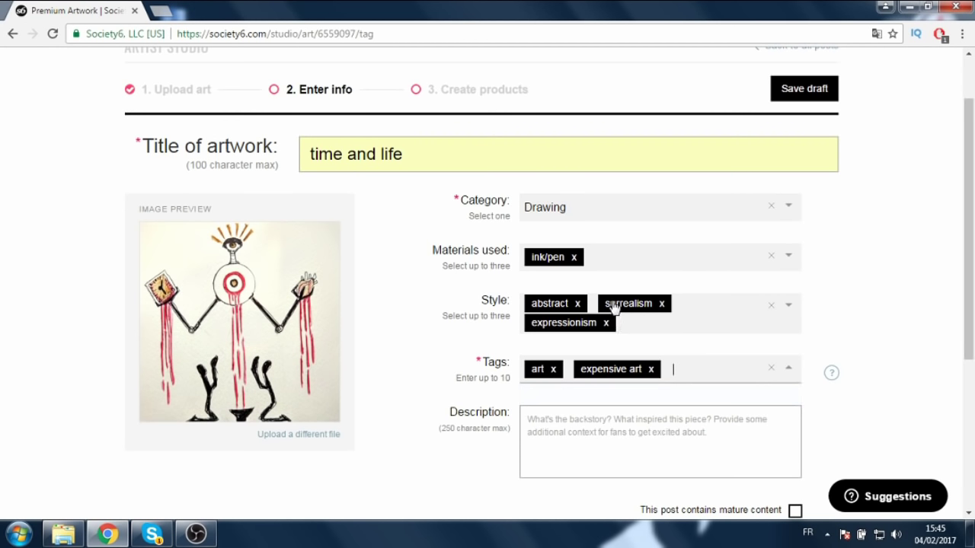
click(614, 430)
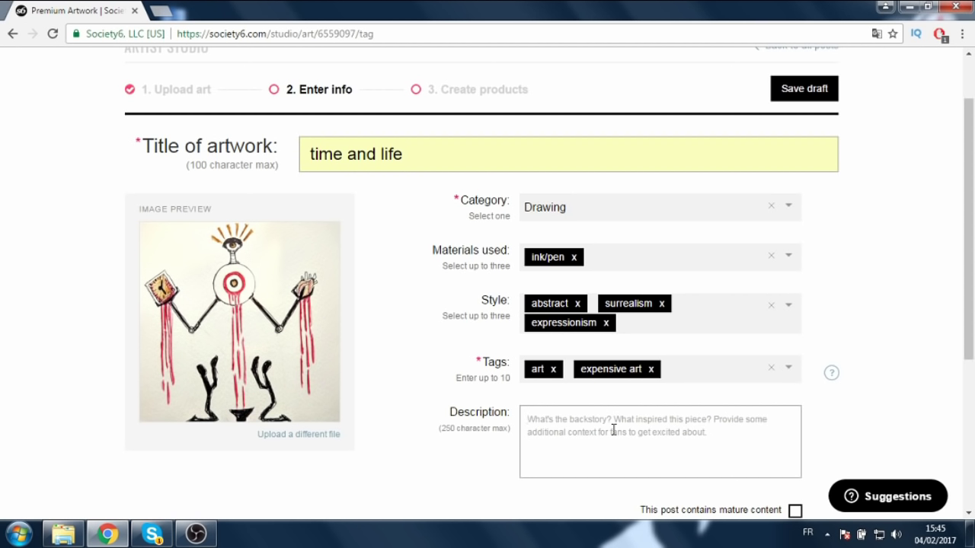
- Write a description calling it an amazing piece by a famous artist, worth 1 million dollars
text(this)
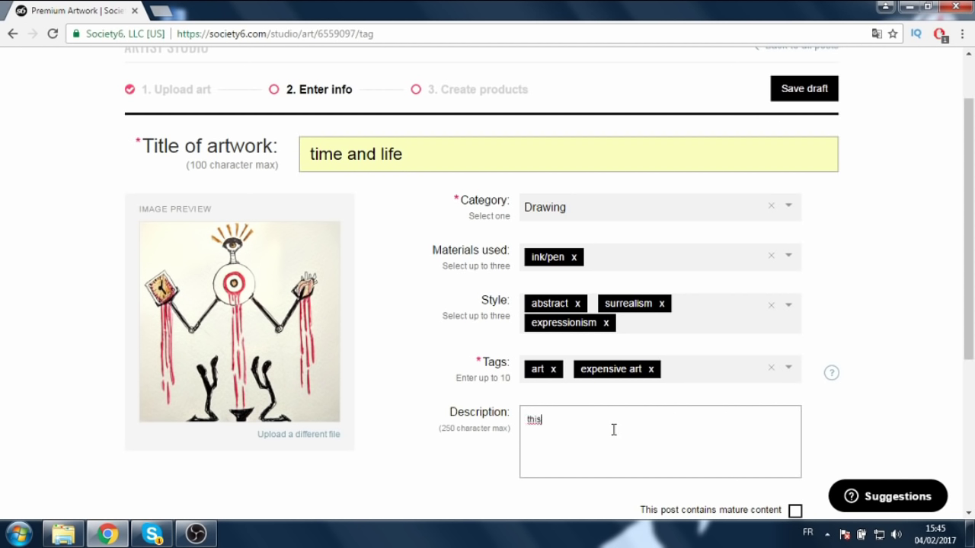
key(BackSpace)
text(tim)
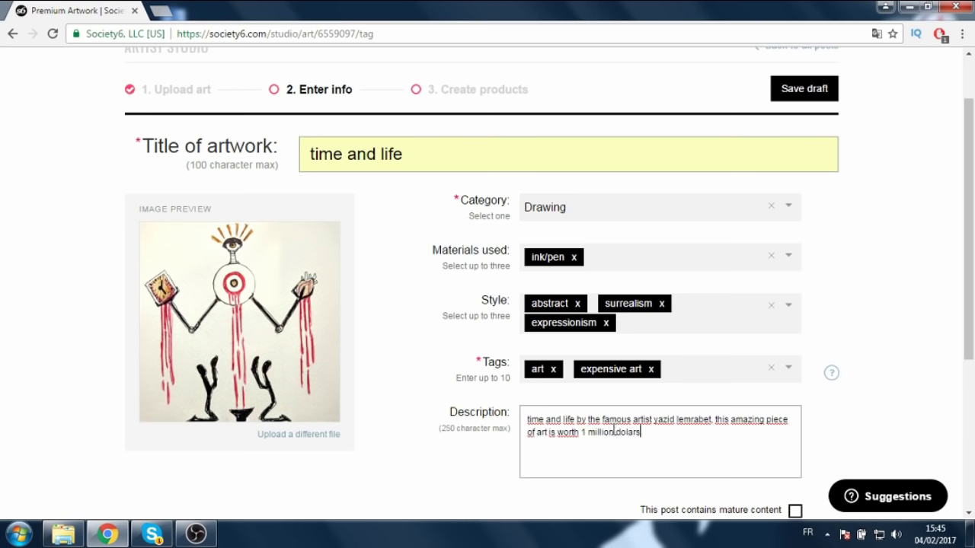
- Confirm you own the image rights and continue to Create products
scroll(646, 346, down, 3)
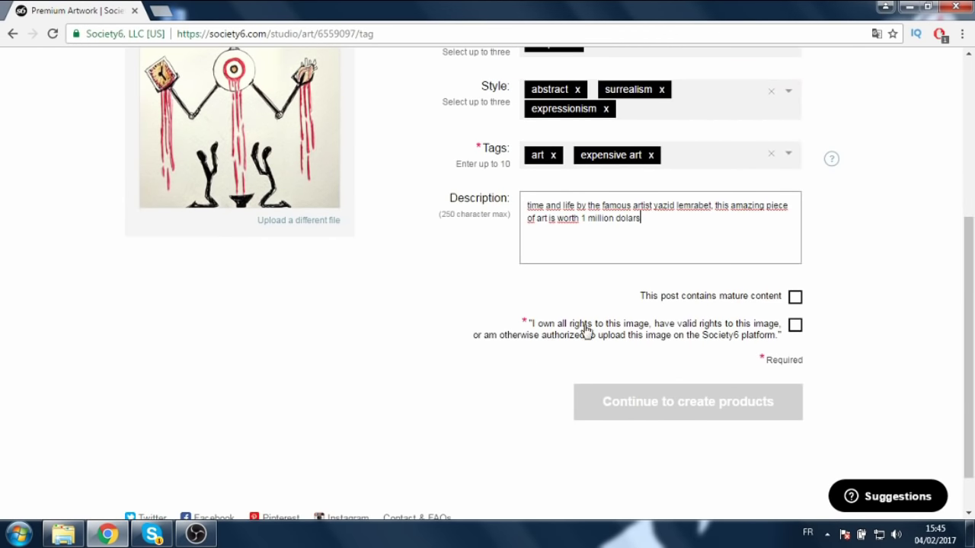
click(795, 326)
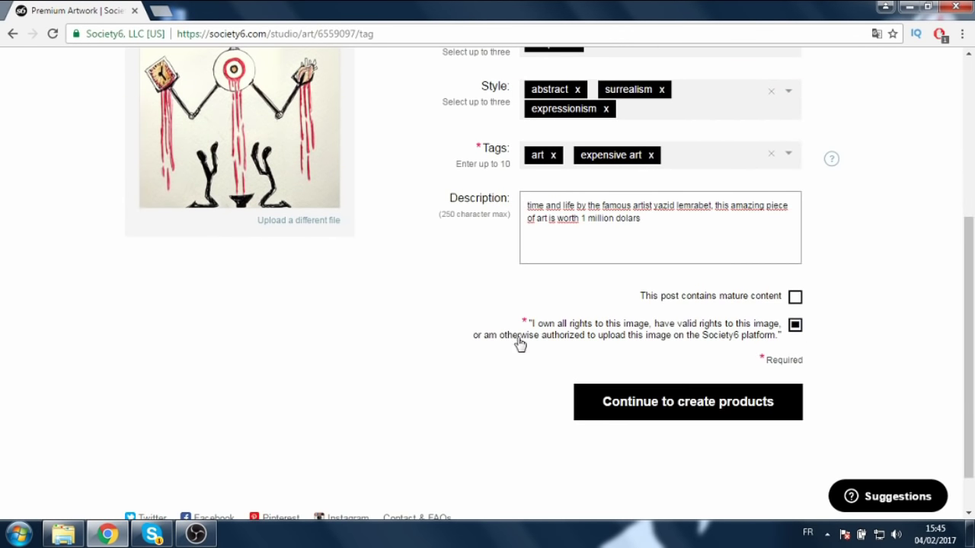
scroll(518, 346, up, 2)
scroll(514, 348, down, 3)
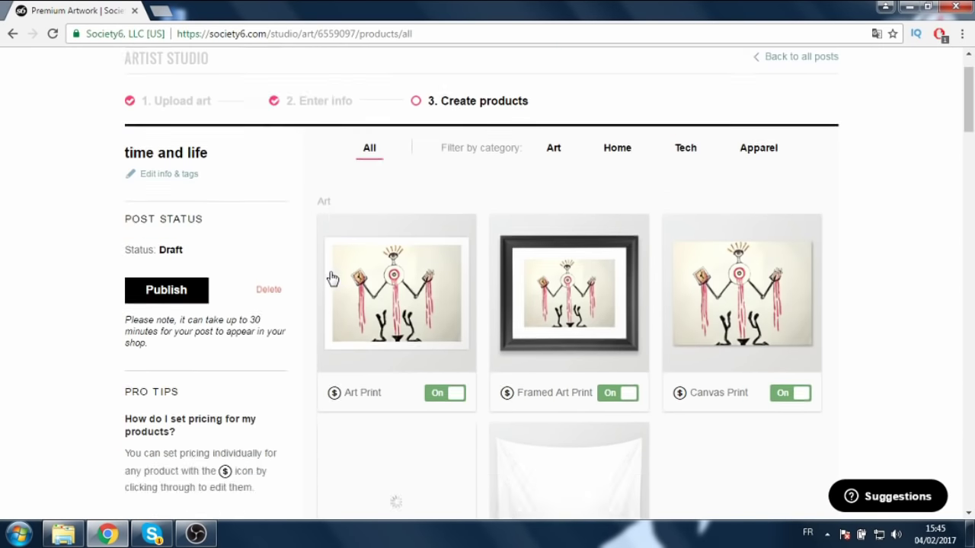
- Switch off Art Print and Canvas Print, keep Framed Art Print, and edit its pricing
scroll(331, 277, down, 3)
scroll(409, 202, down, 14)
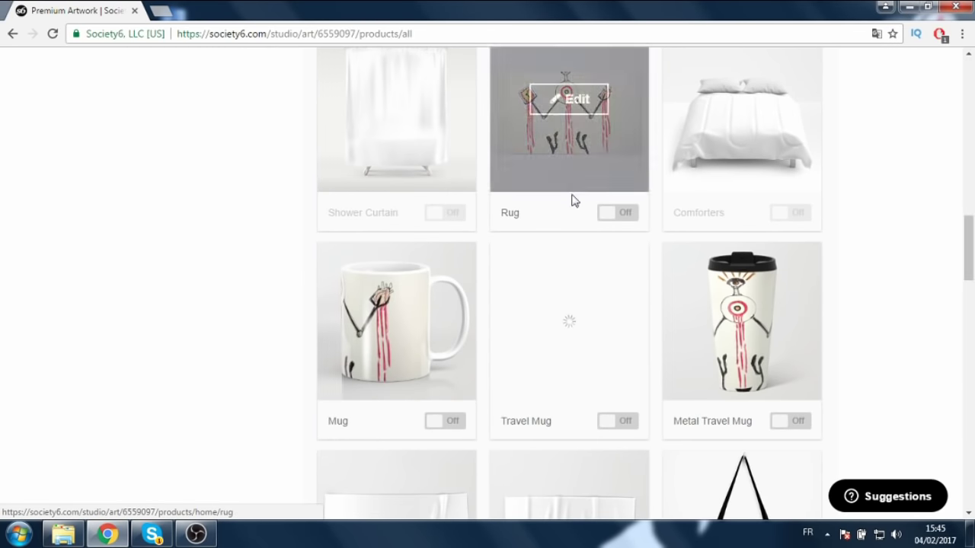
scroll(348, 322, down, 5)
scroll(533, 312, down, 3)
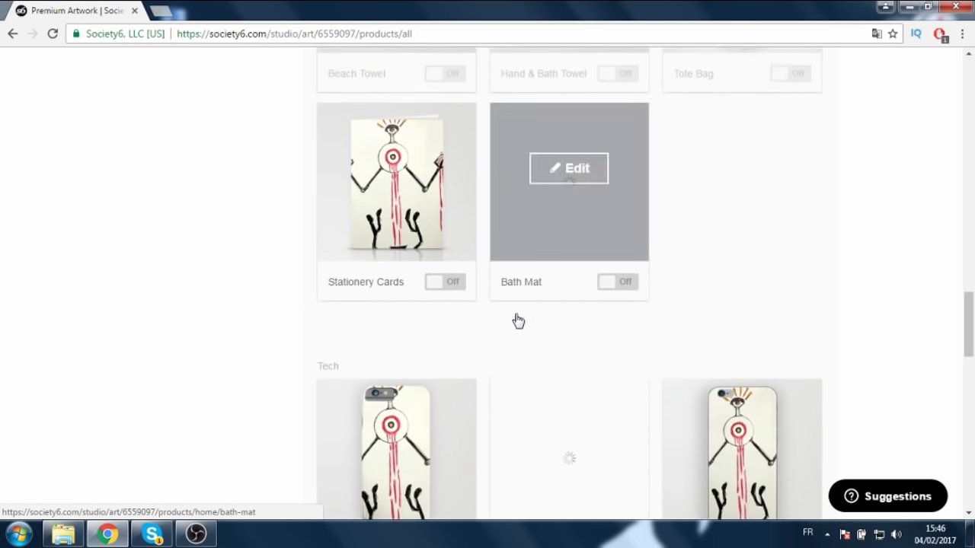
scroll(493, 259, down, 2)
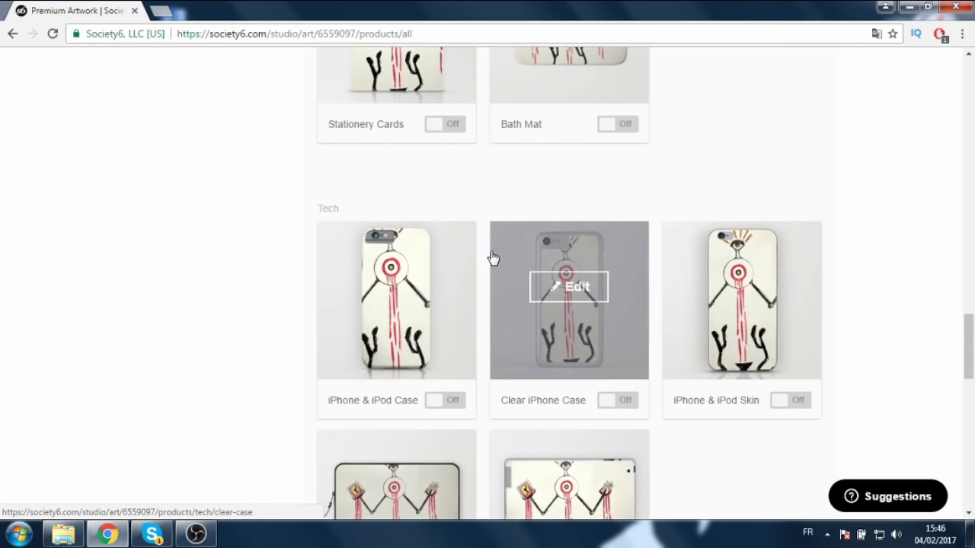
scroll(483, 363, down, 2)
scroll(479, 364, up, 8)
scroll(480, 364, up, 10)
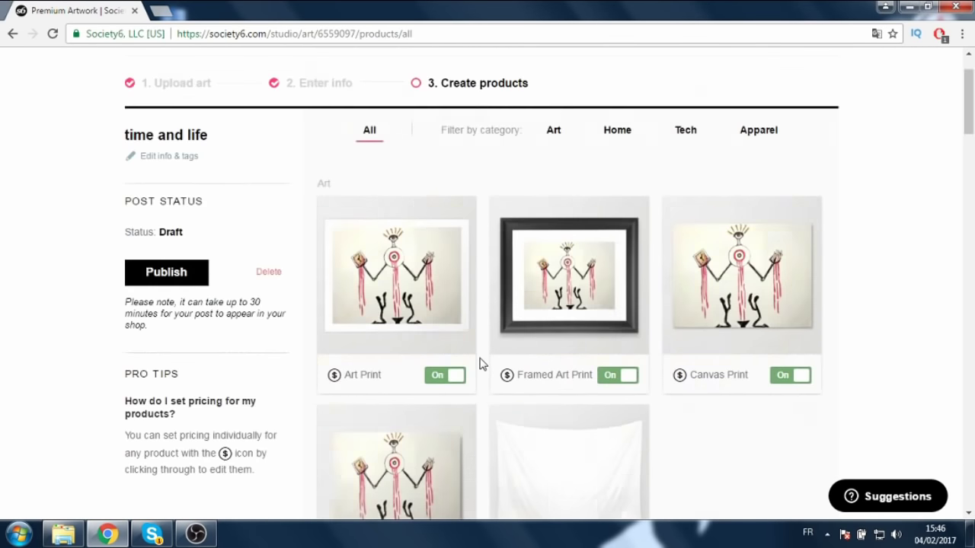
scroll(487, 358, down, 1)
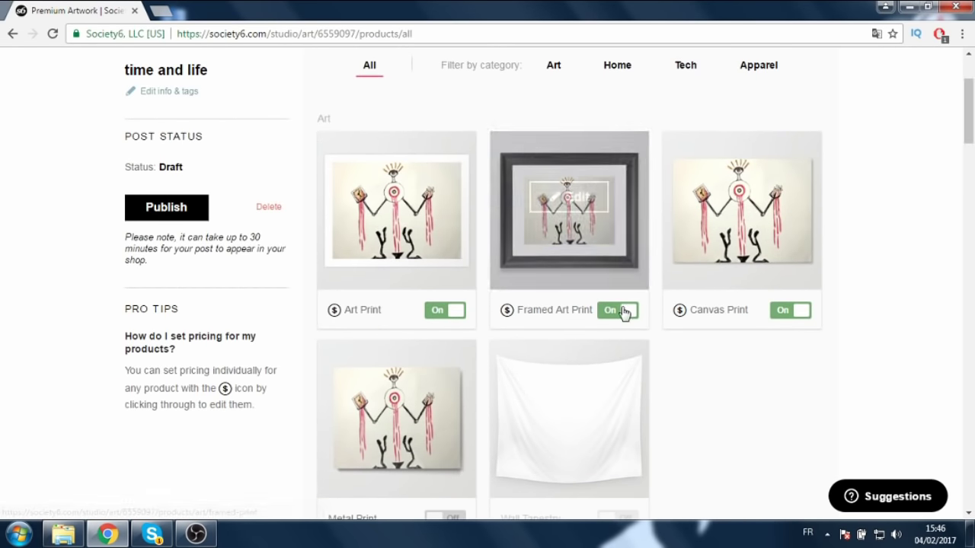
click(455, 314)
click(789, 312)
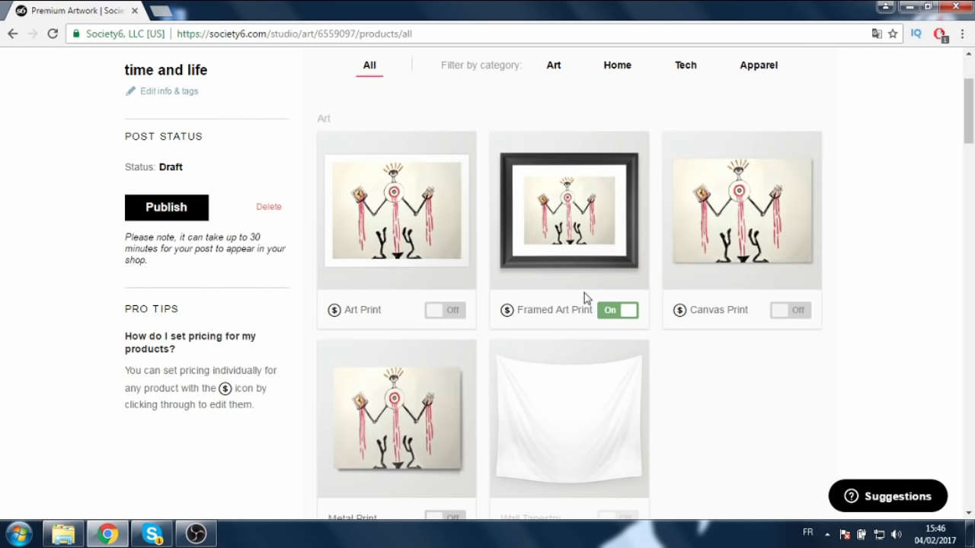
click(562, 239)
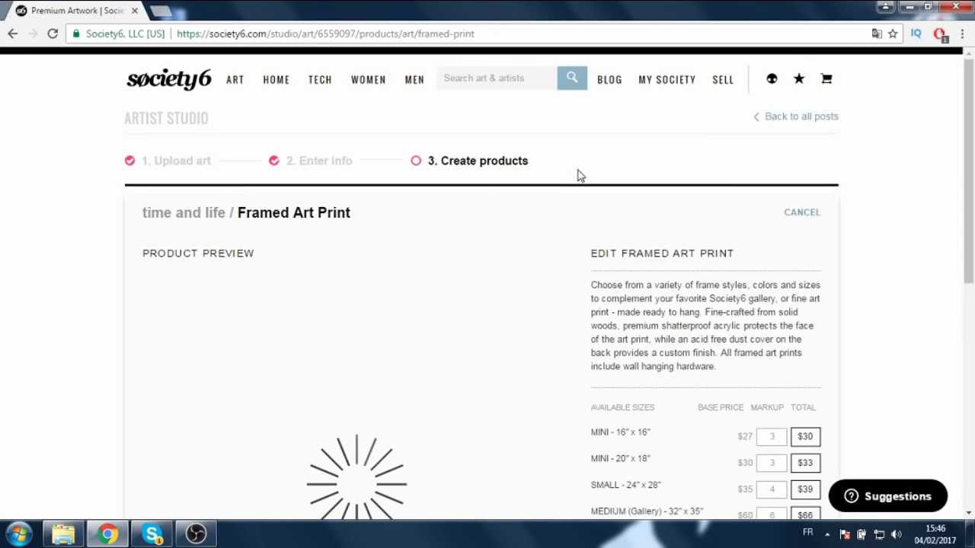
- Raise the MINI 16"x16" framed print markup to a $1000000 total and save
scroll(540, 237, down, 3)
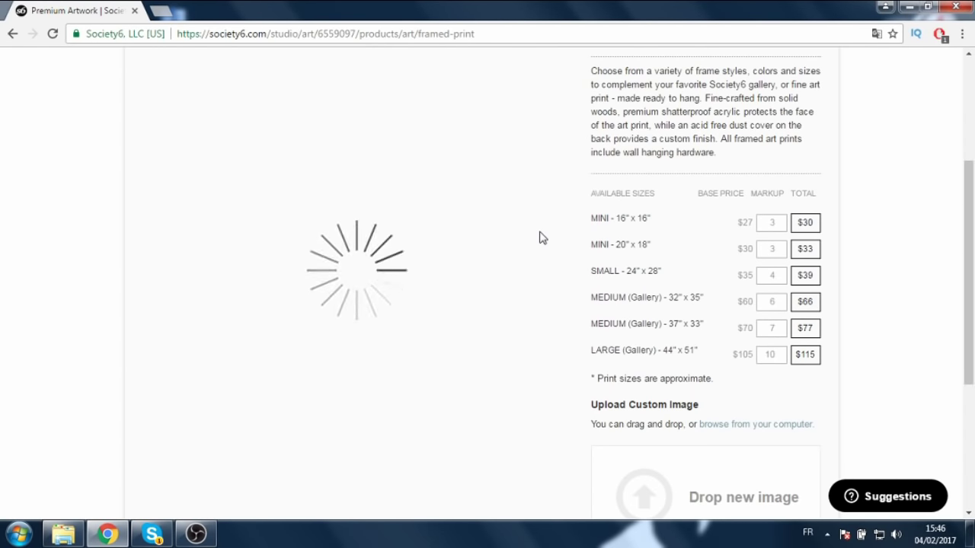
scroll(540, 237, down, 1)
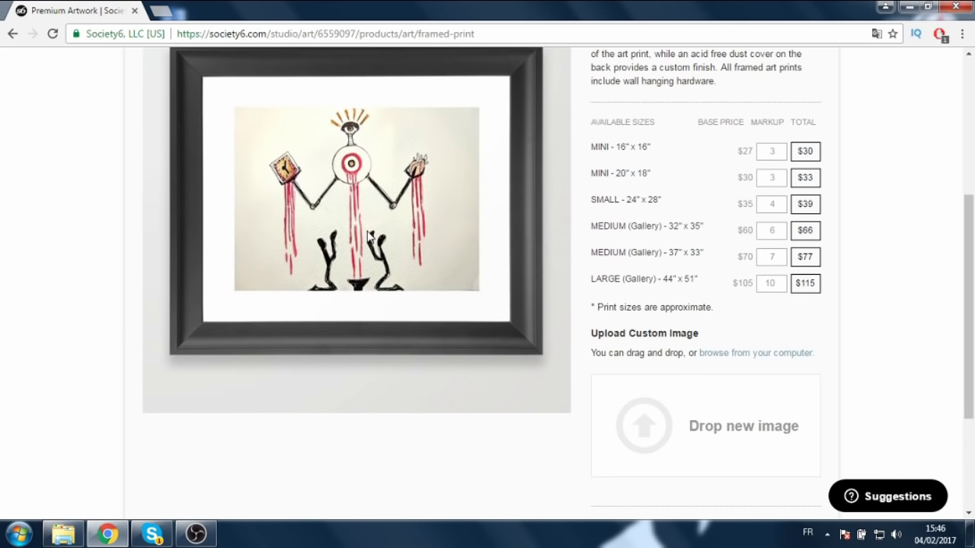
scroll(371, 238, up, 2)
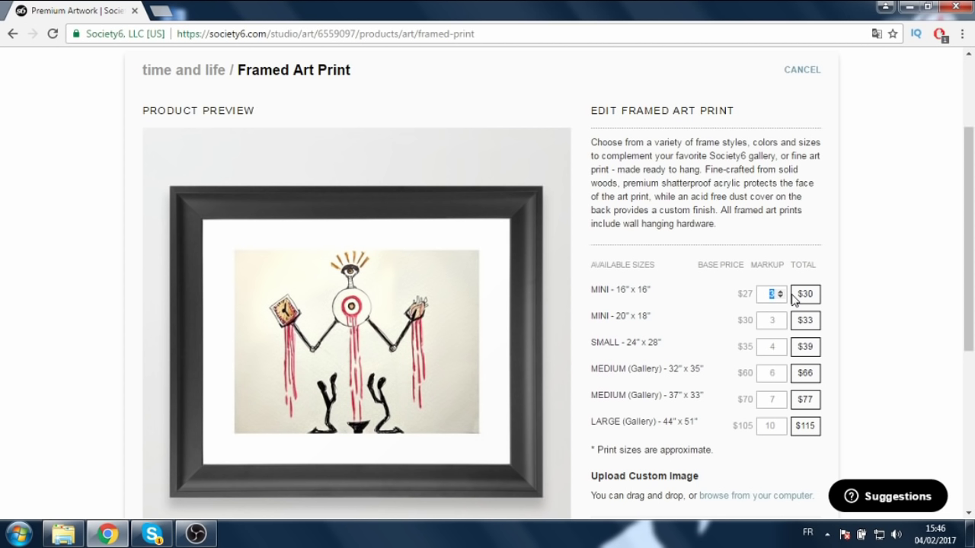
text(99997)
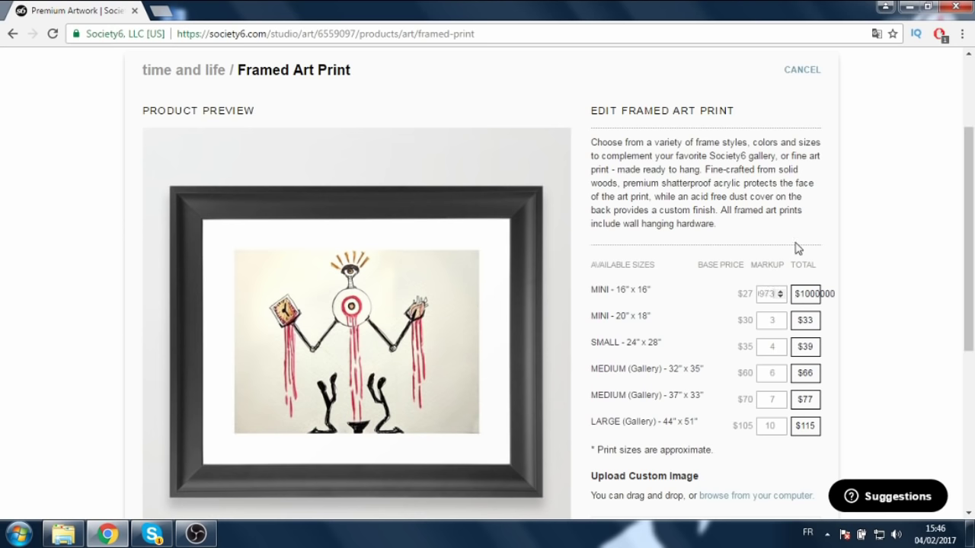
scroll(797, 251, down, 4)
scroll(677, 346, up, 2)
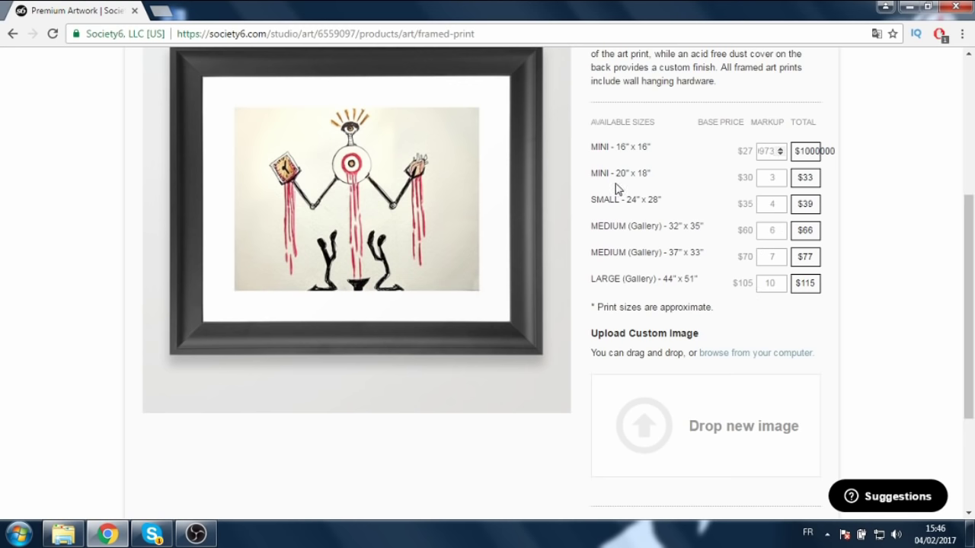
scroll(752, 257, up, 1)
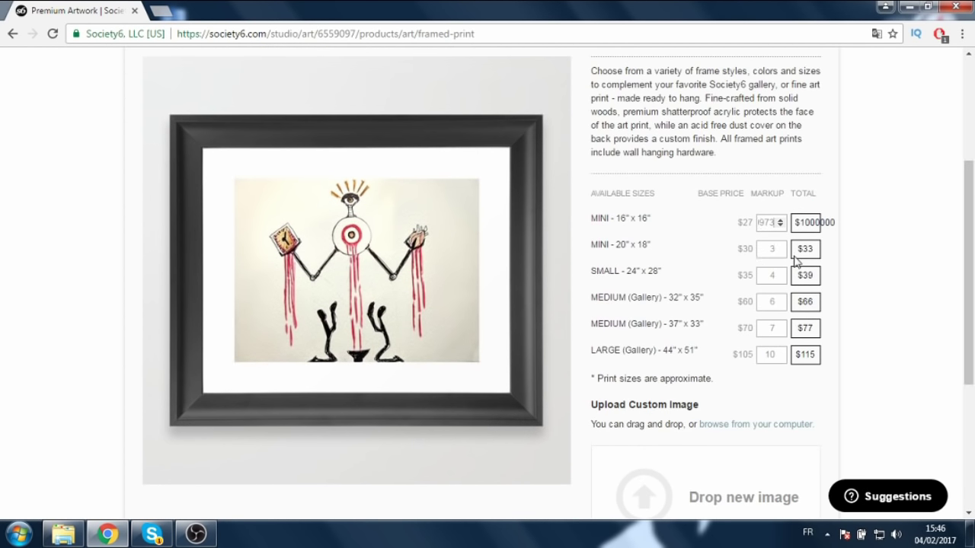
scroll(457, 279, down, 4)
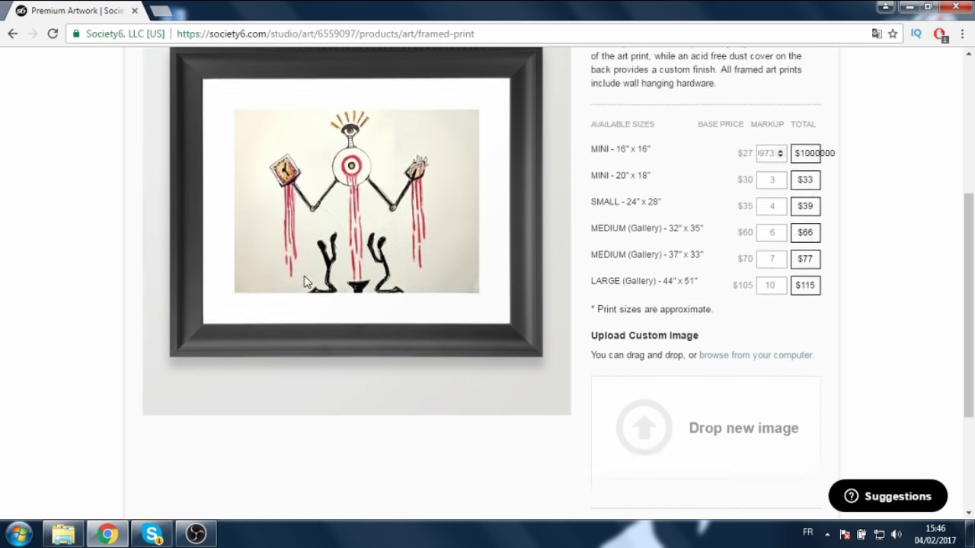
click(685, 381)
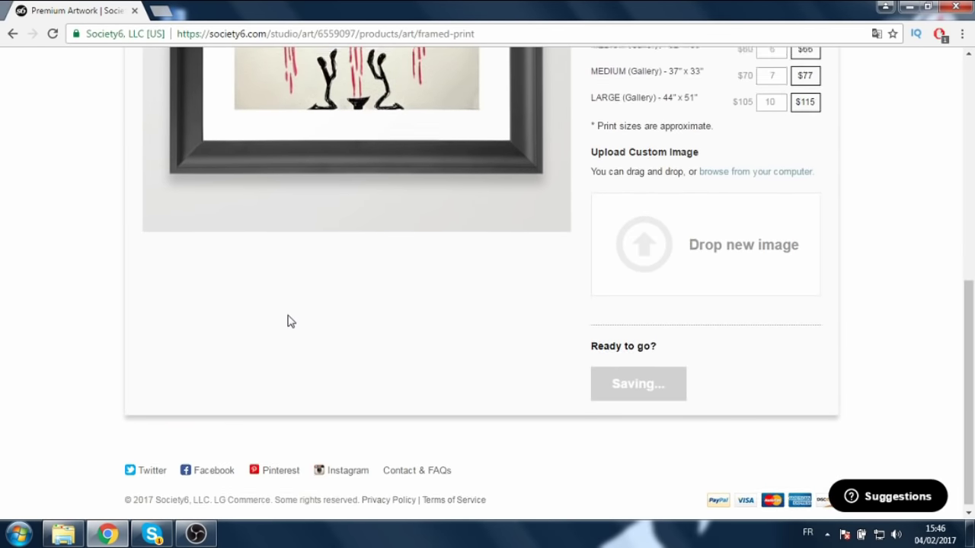
- Publish 'time and life' and view it on your storefront
scroll(289, 322, up, 4)
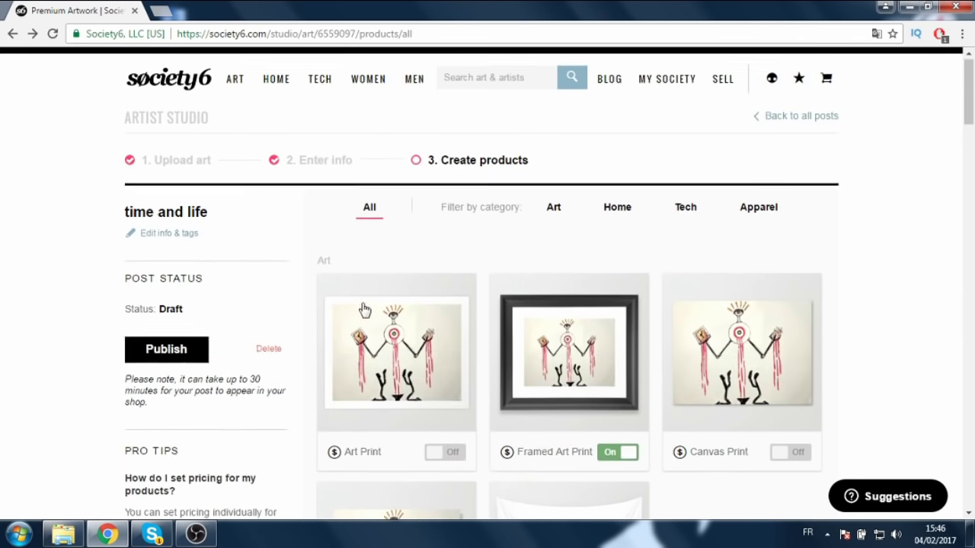
click(163, 359)
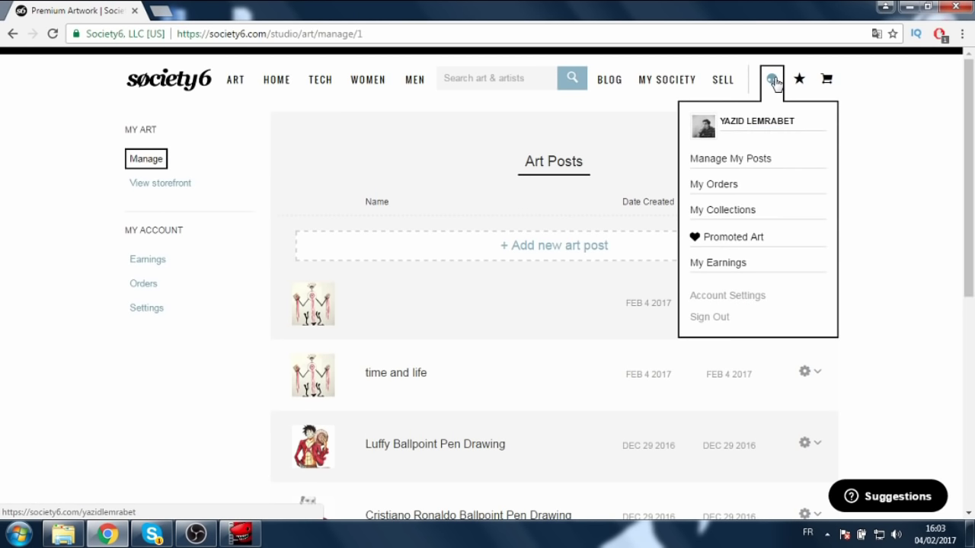
click(773, 81)
scroll(446, 221, down, 6)
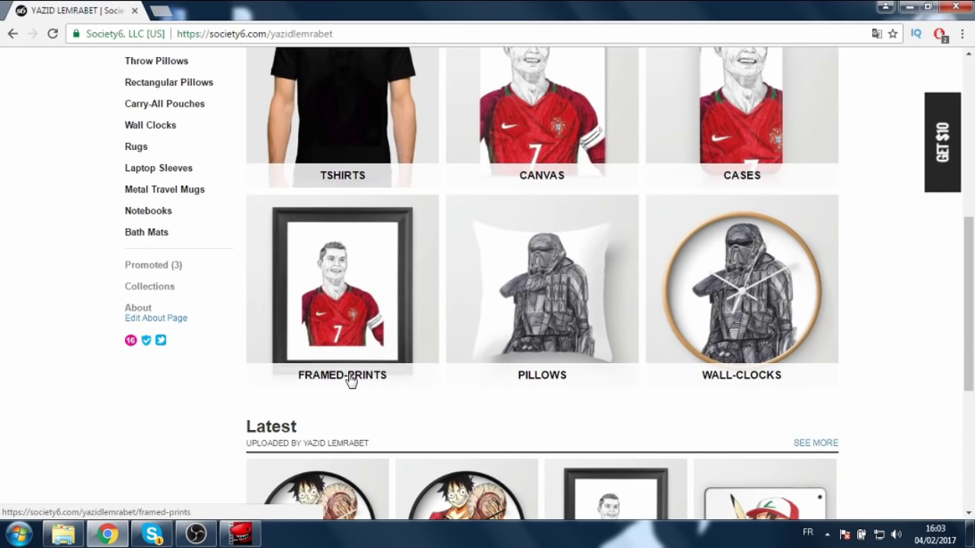
- Browse the shop's framed prints and open the 'time and life' print page listed at $1000000.00
click(350, 378)
scroll(655, 362, down, 5)
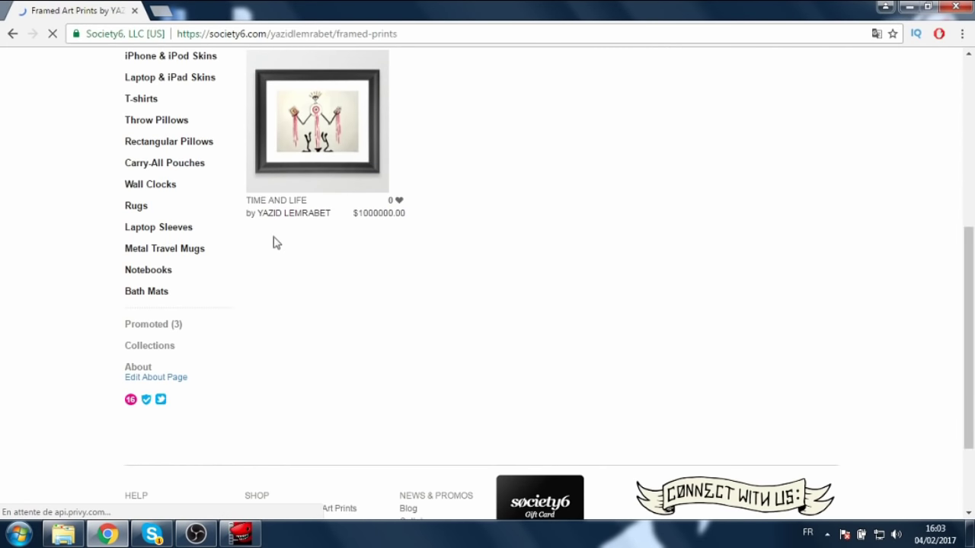
scroll(466, 191, up, 3)
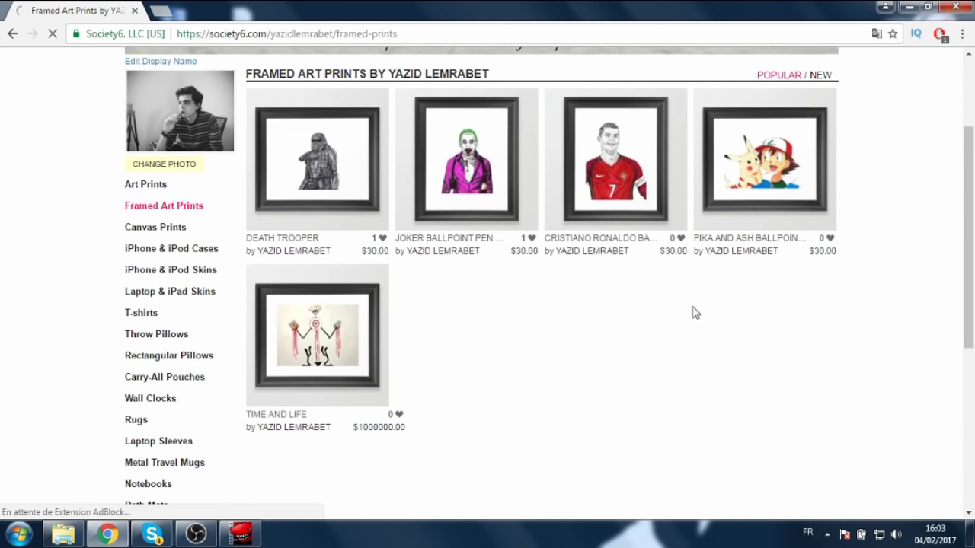
click(332, 331)
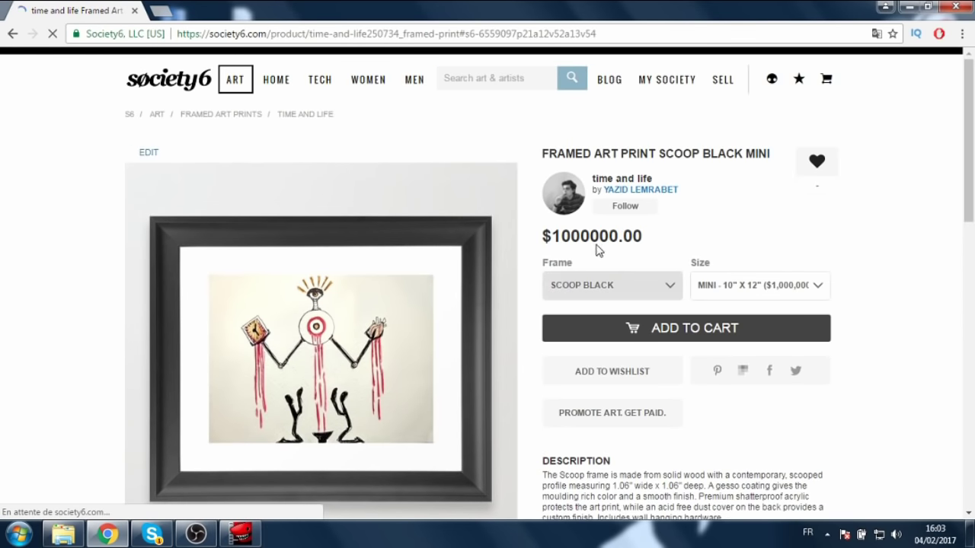
scroll(496, 231, down, 8)
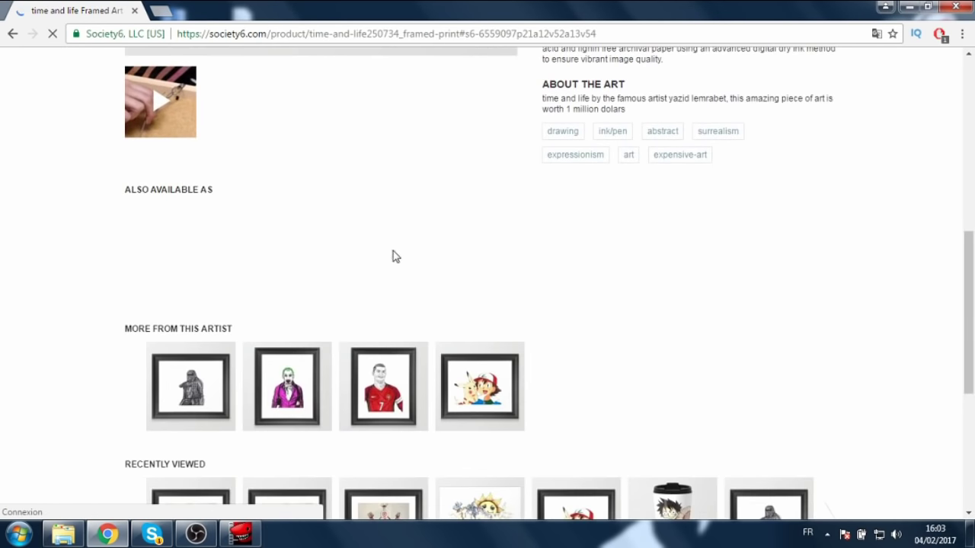
scroll(424, 263, up, 3)
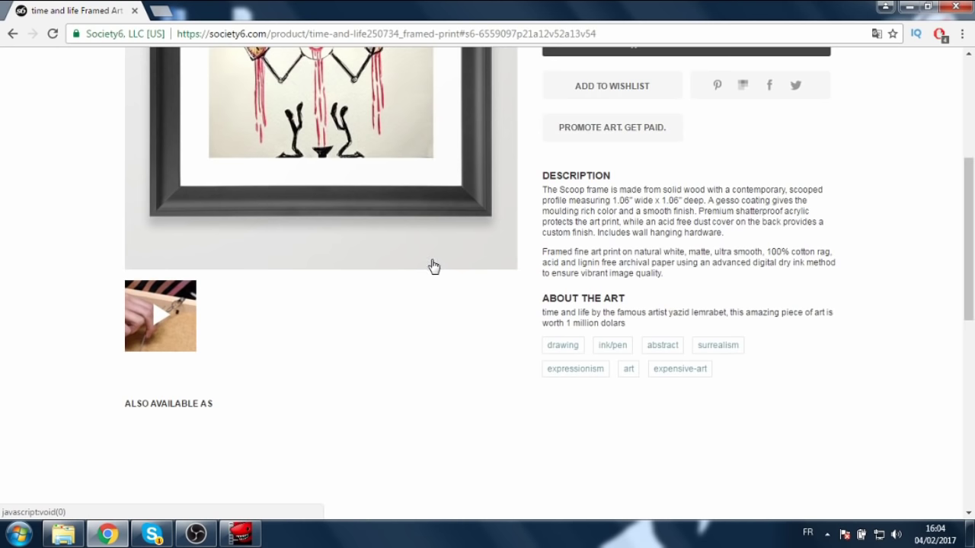
scroll(434, 265, up, 4)
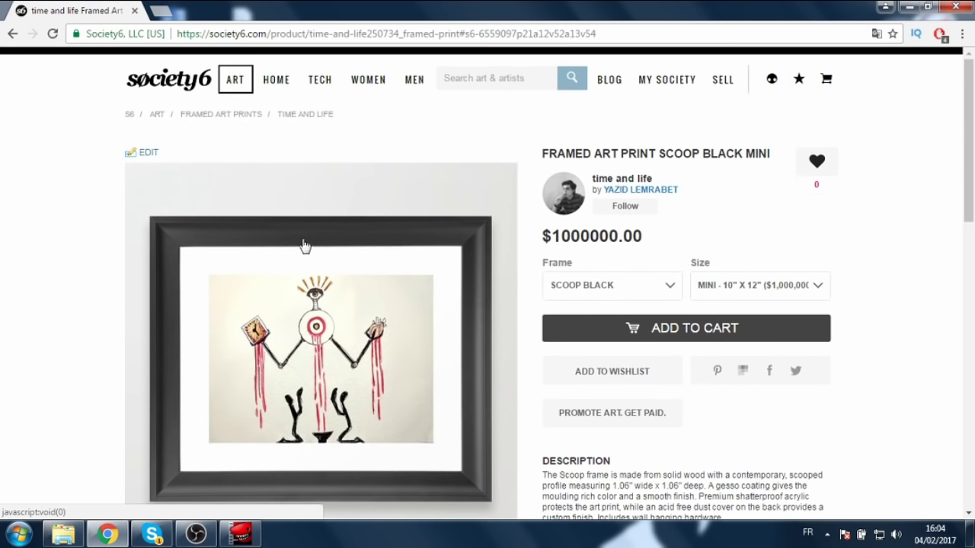